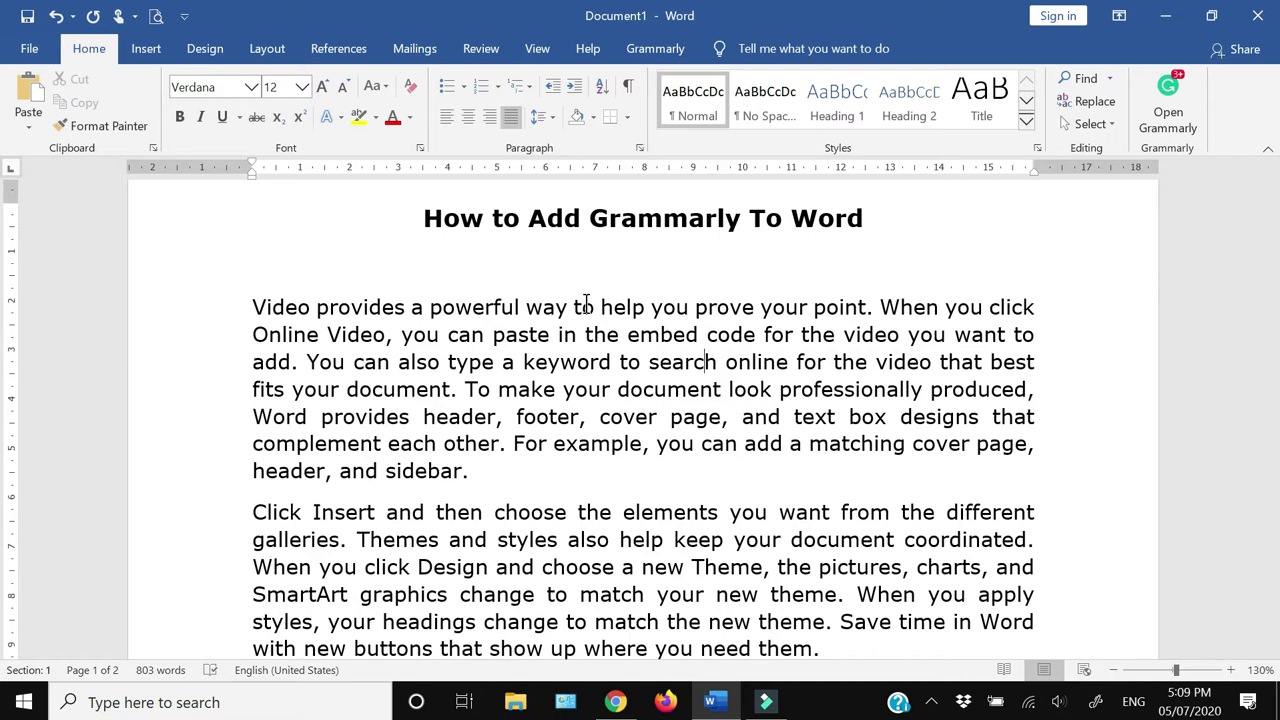
- Place the cursor below the title and open the Grammarly pane from its ribbon tab
scroll(578, 368, up, 2)
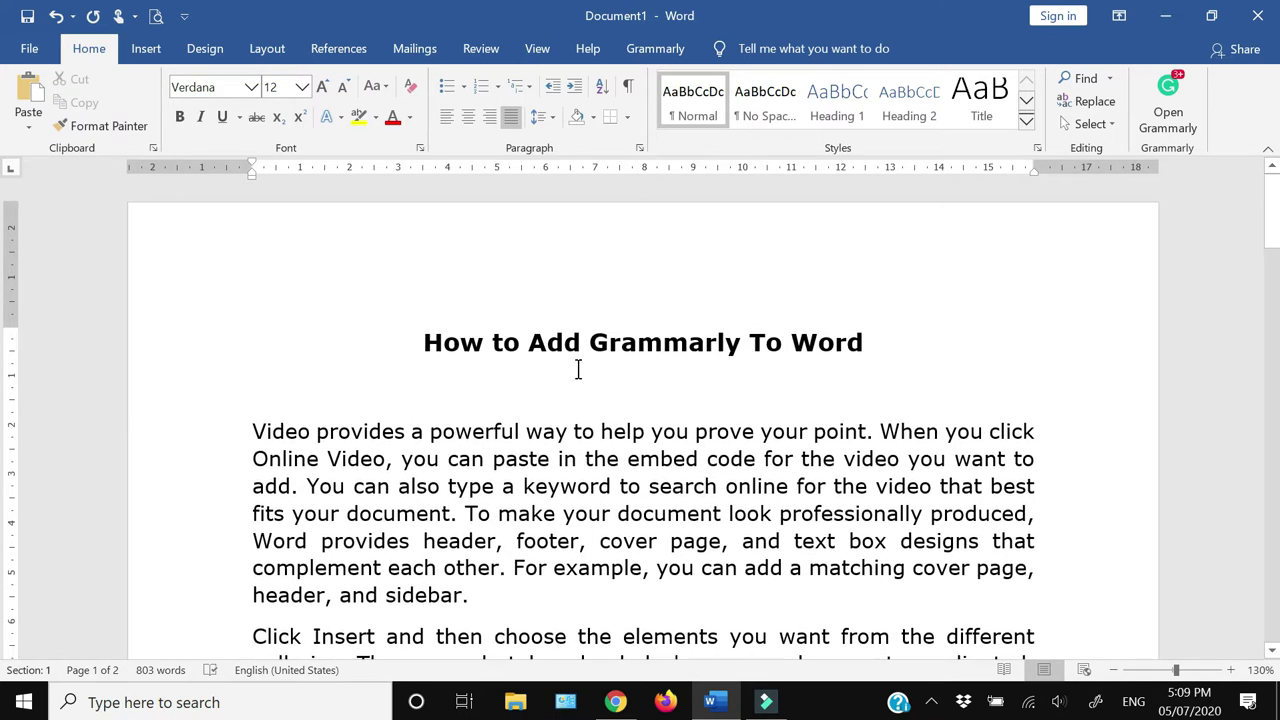
scroll(1034, 346, down, 1)
click(1036, 345)
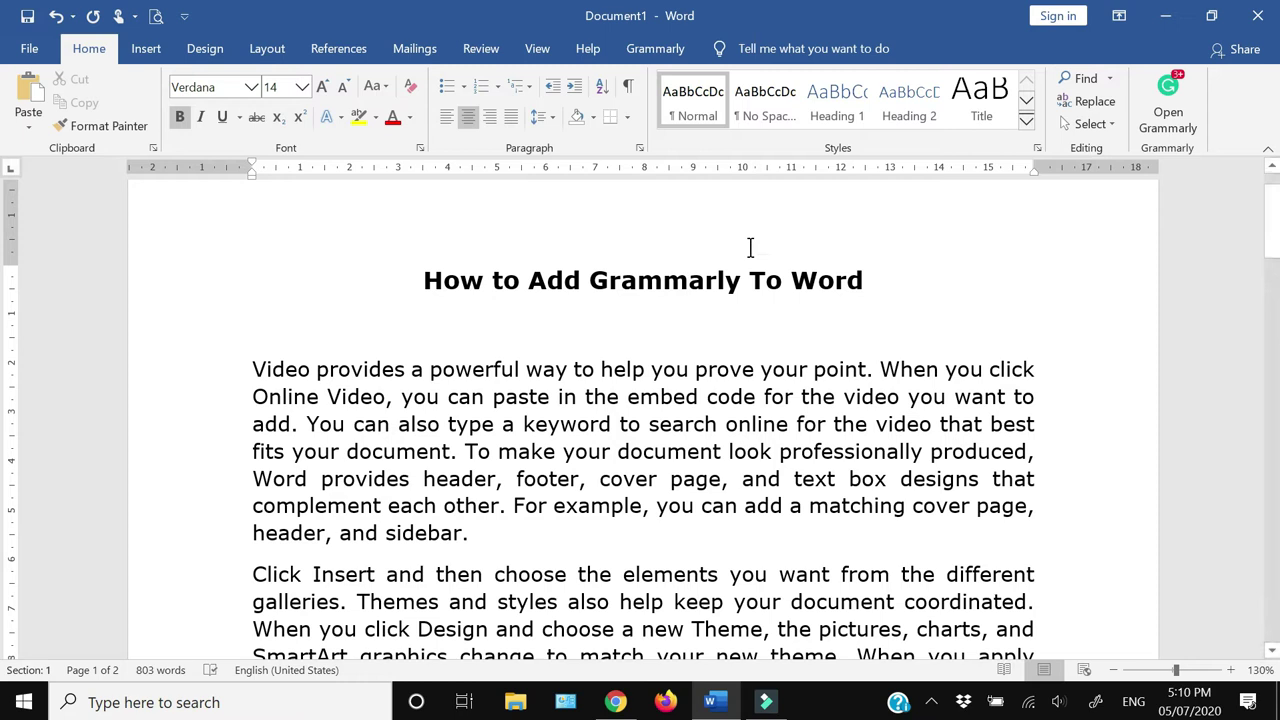
click(645, 55)
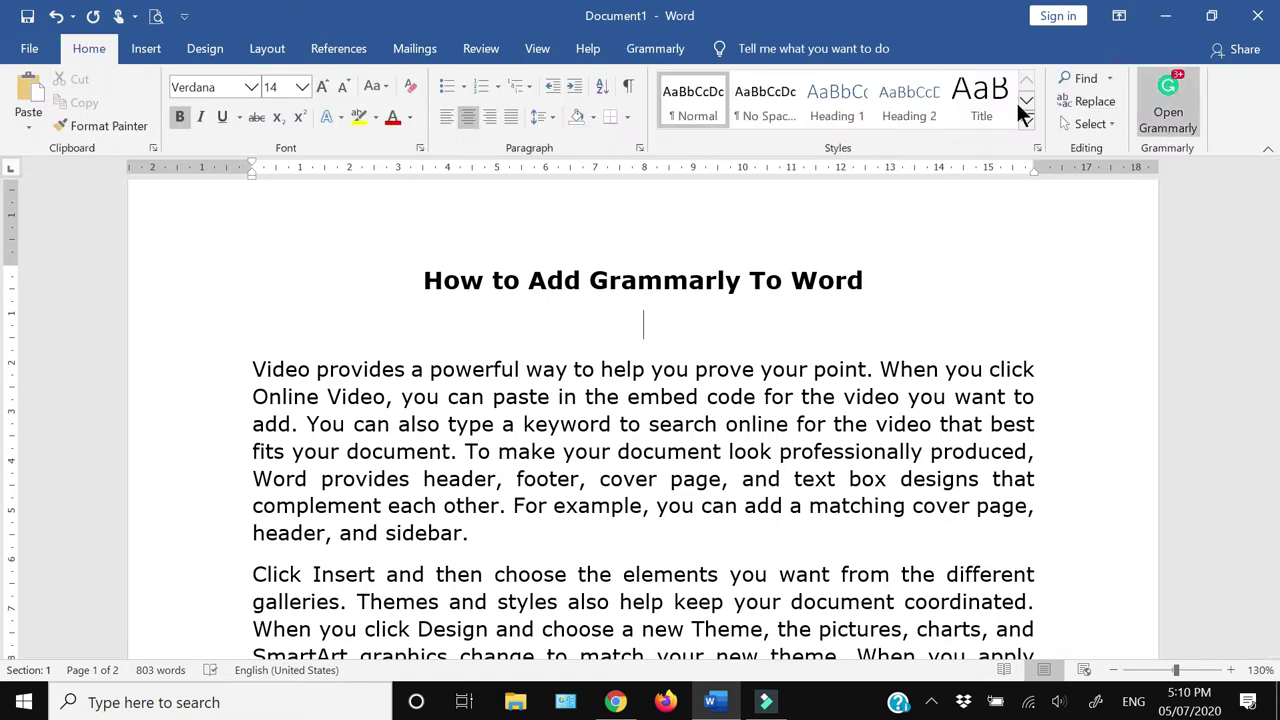
click(1186, 100)
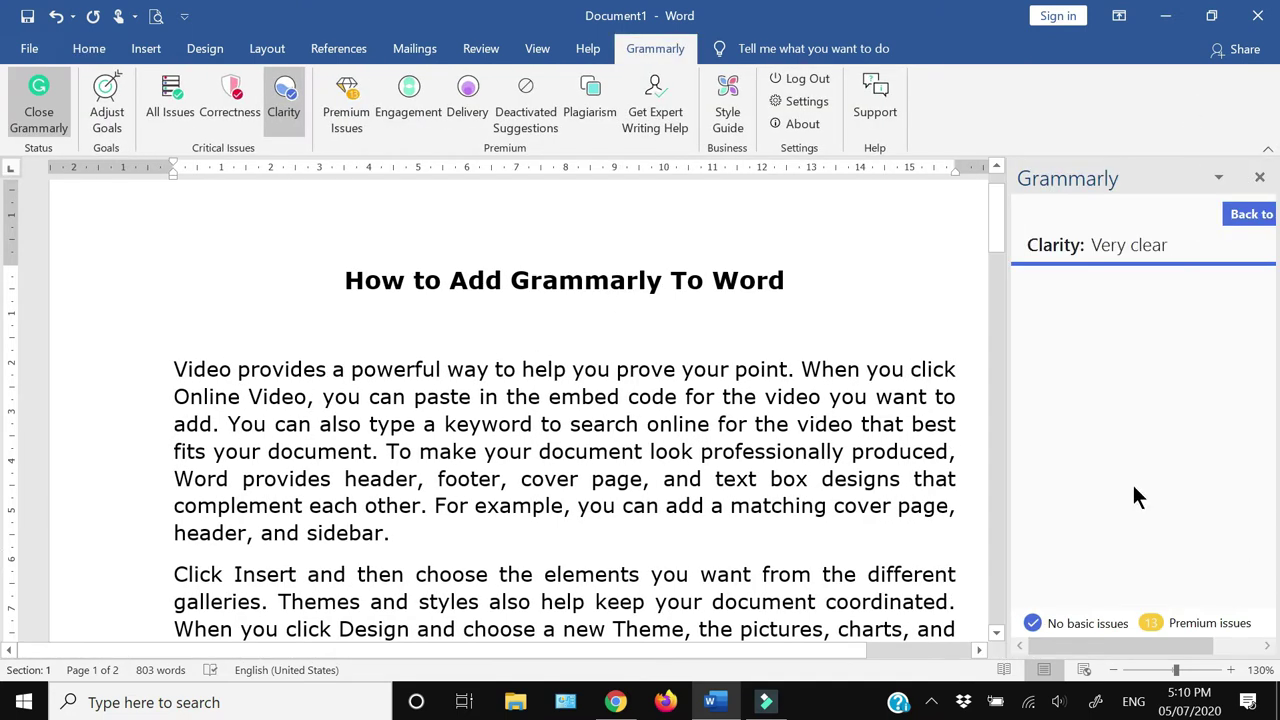
scroll(886, 386, up, 1)
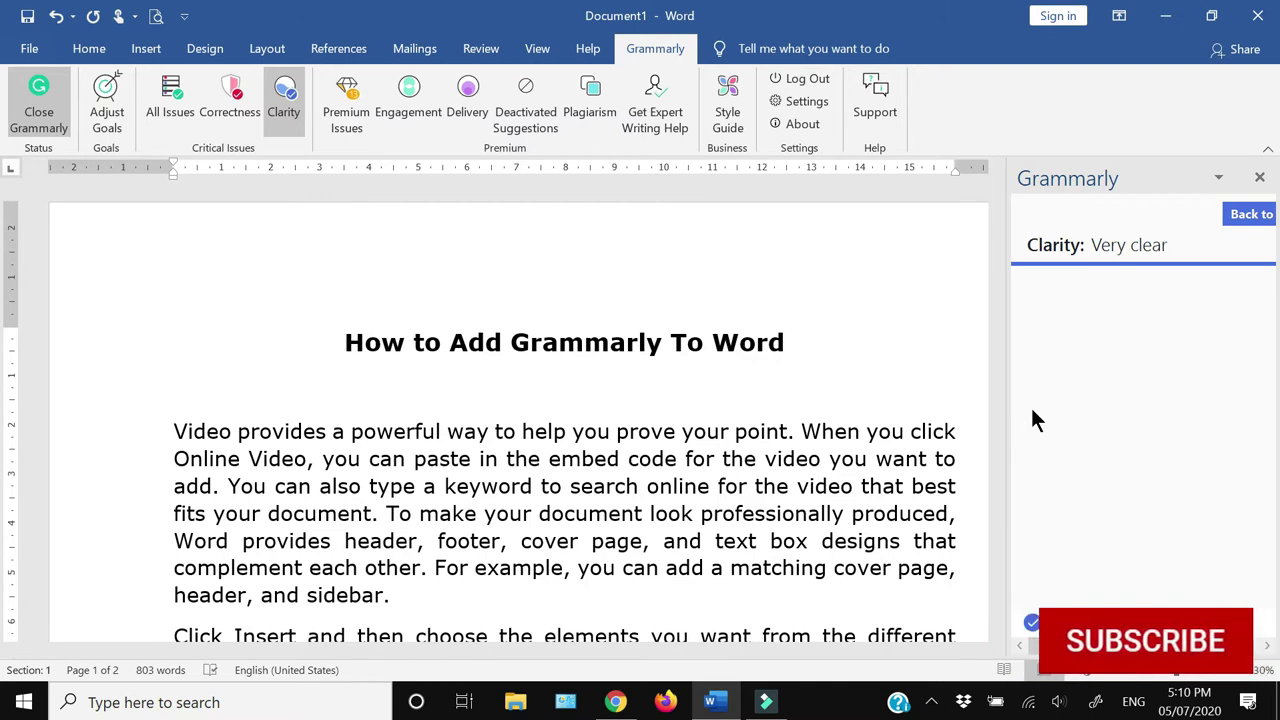
scroll(691, 417, down, 1)
scroll(615, 383, down, 1)
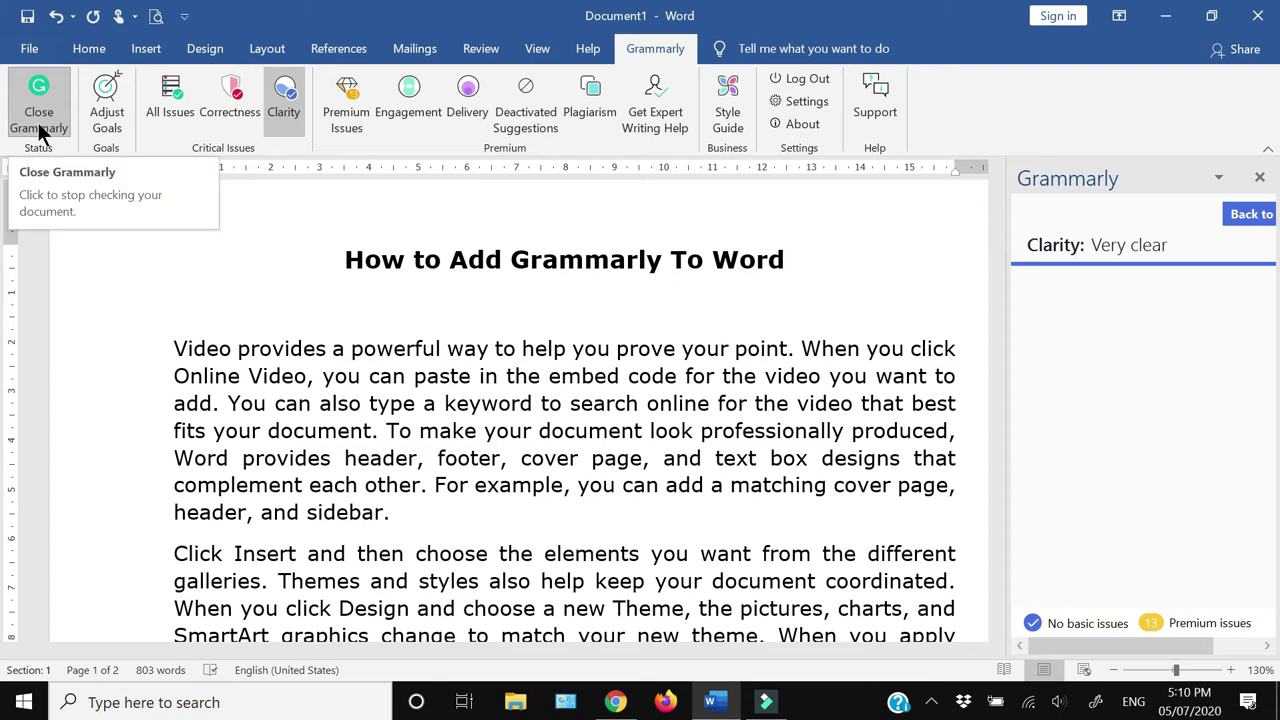
- In Grammarly's writing goals, try Formal formality, then revert to Neutral
click(108, 120)
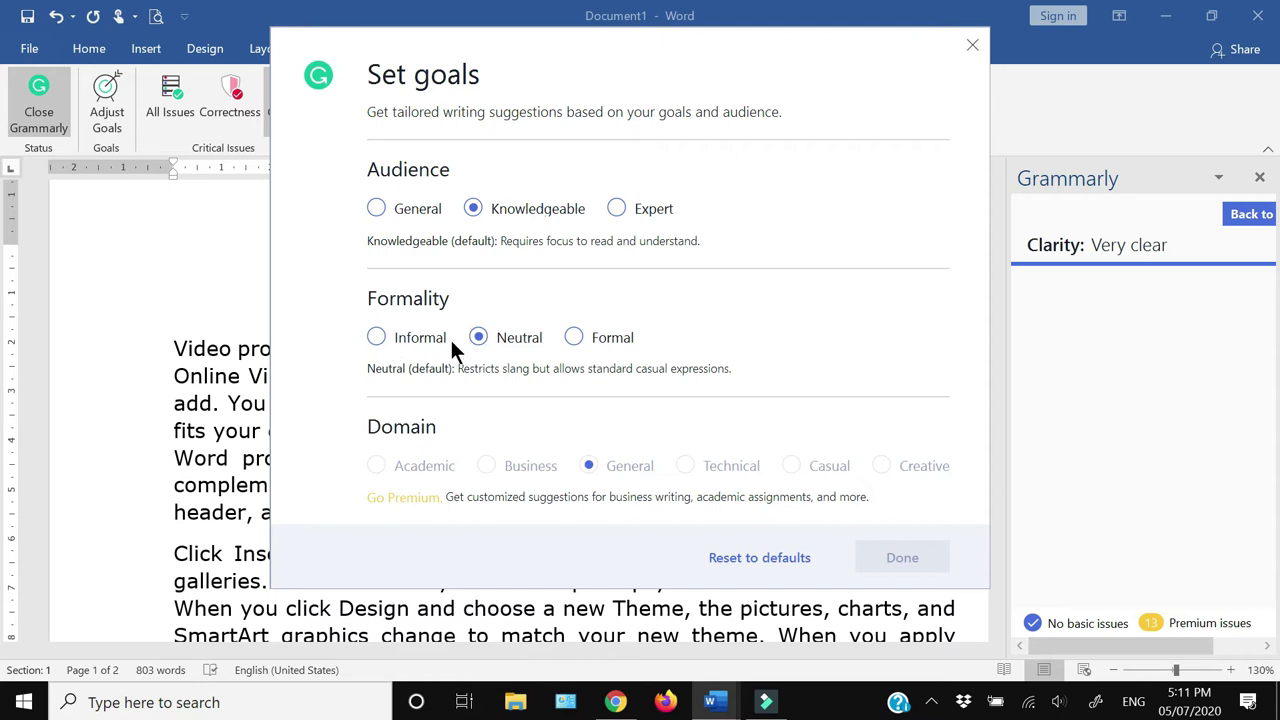
click(568, 338)
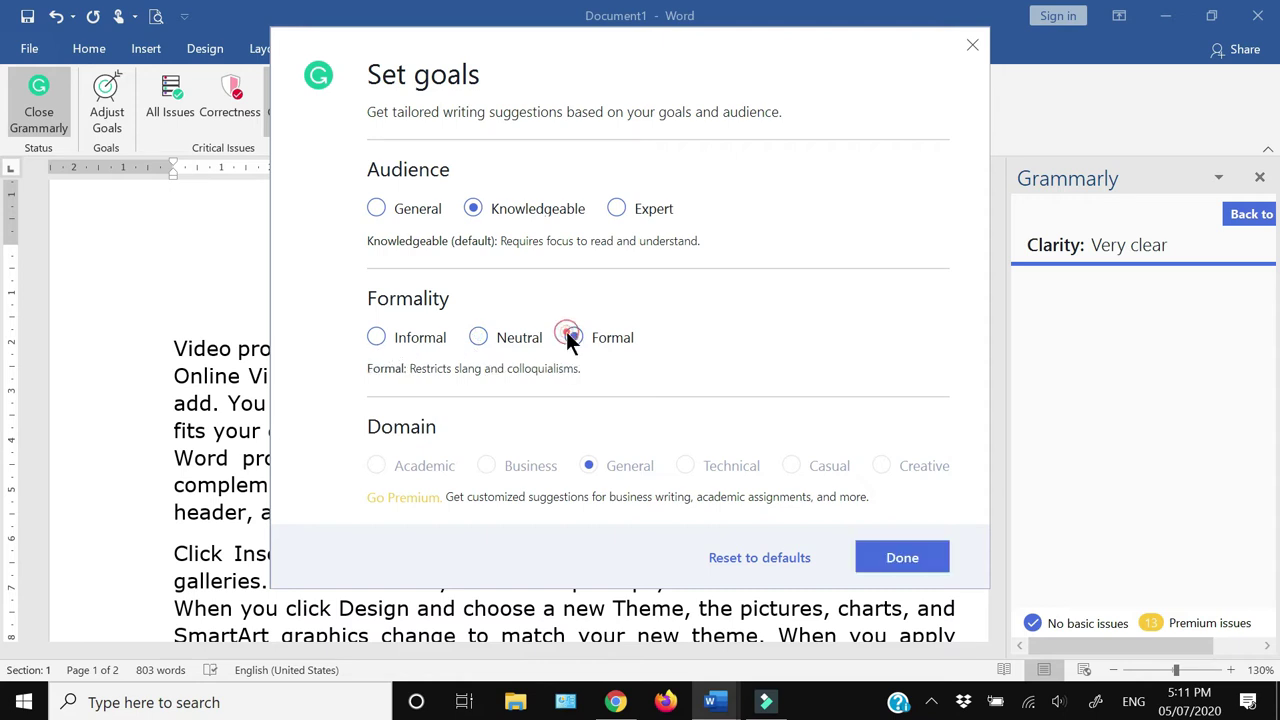
click(480, 338)
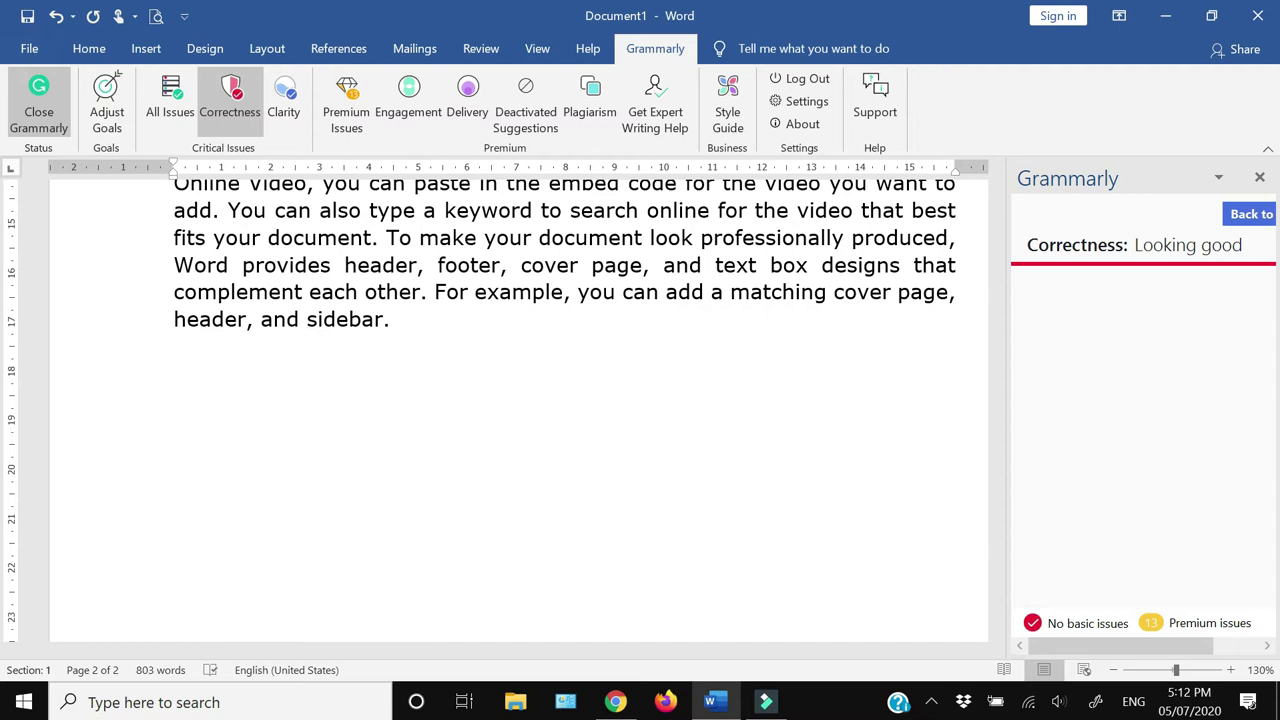
- Type 'Once upons a time therewas a dog who jumped over lazi fox.' on the empty line
text(once upons a time)
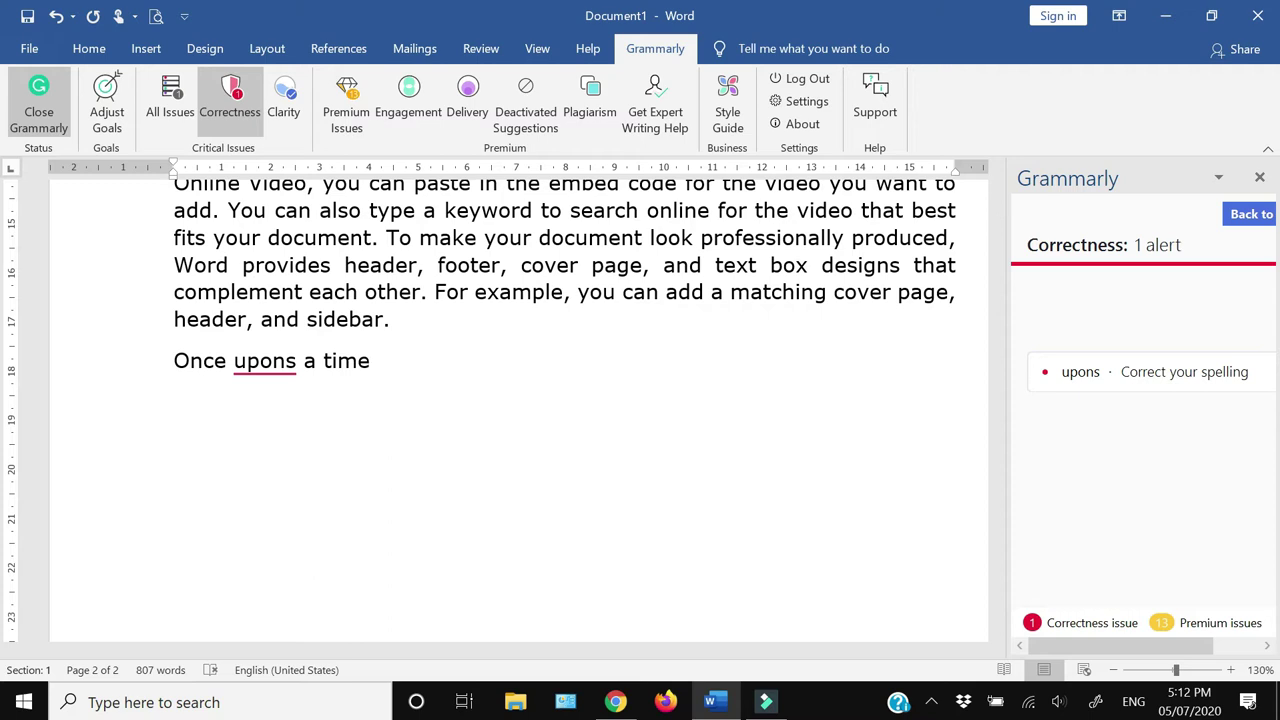
text(therewas)
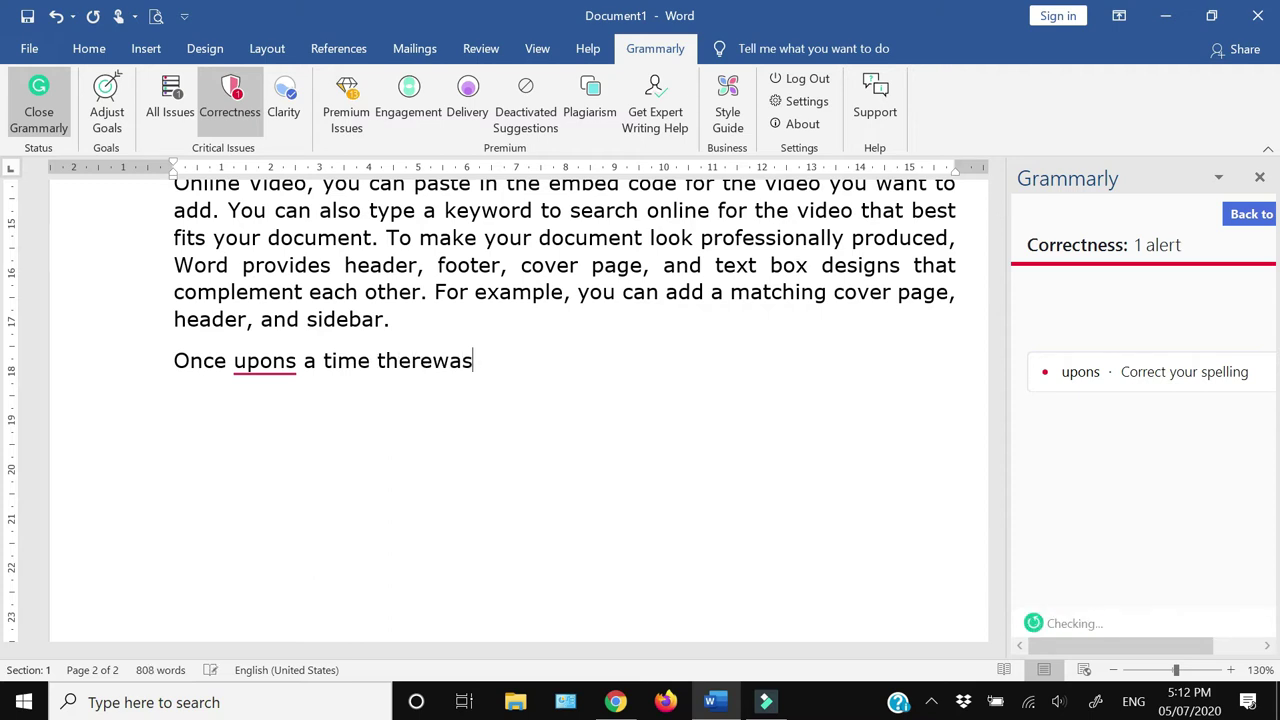
text( a dog who jumped)
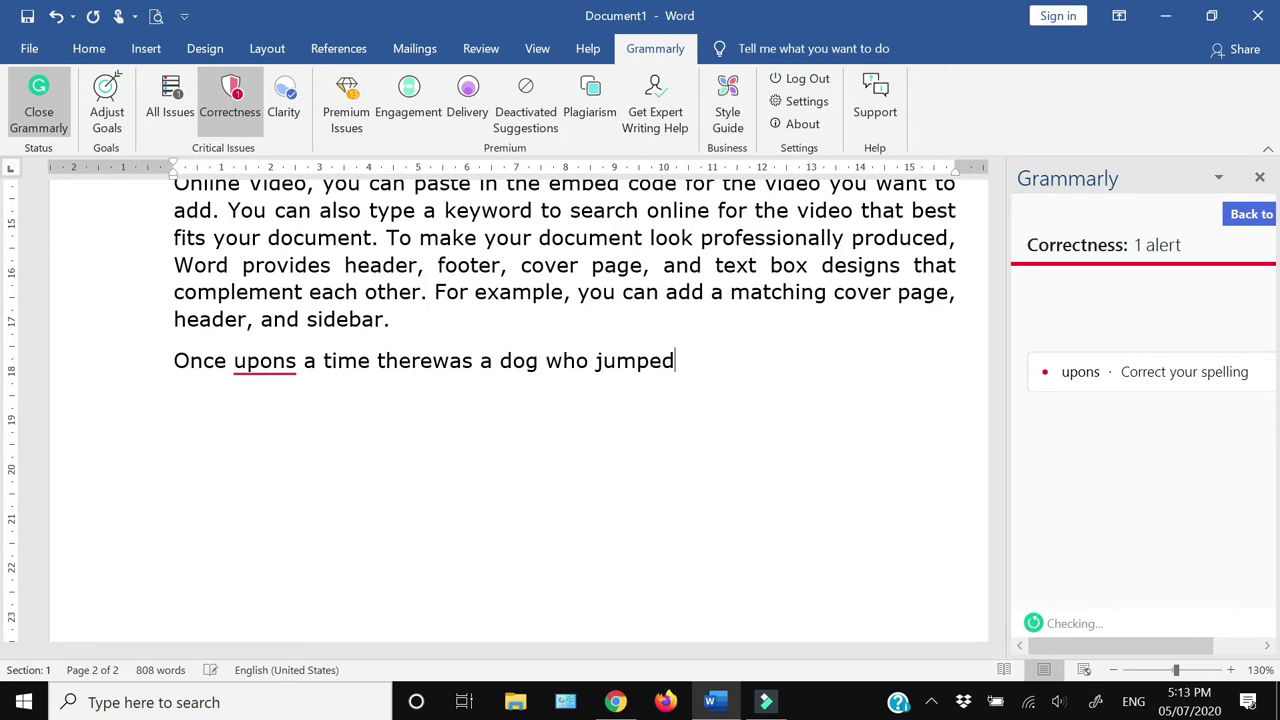
text( over lazi fox.)
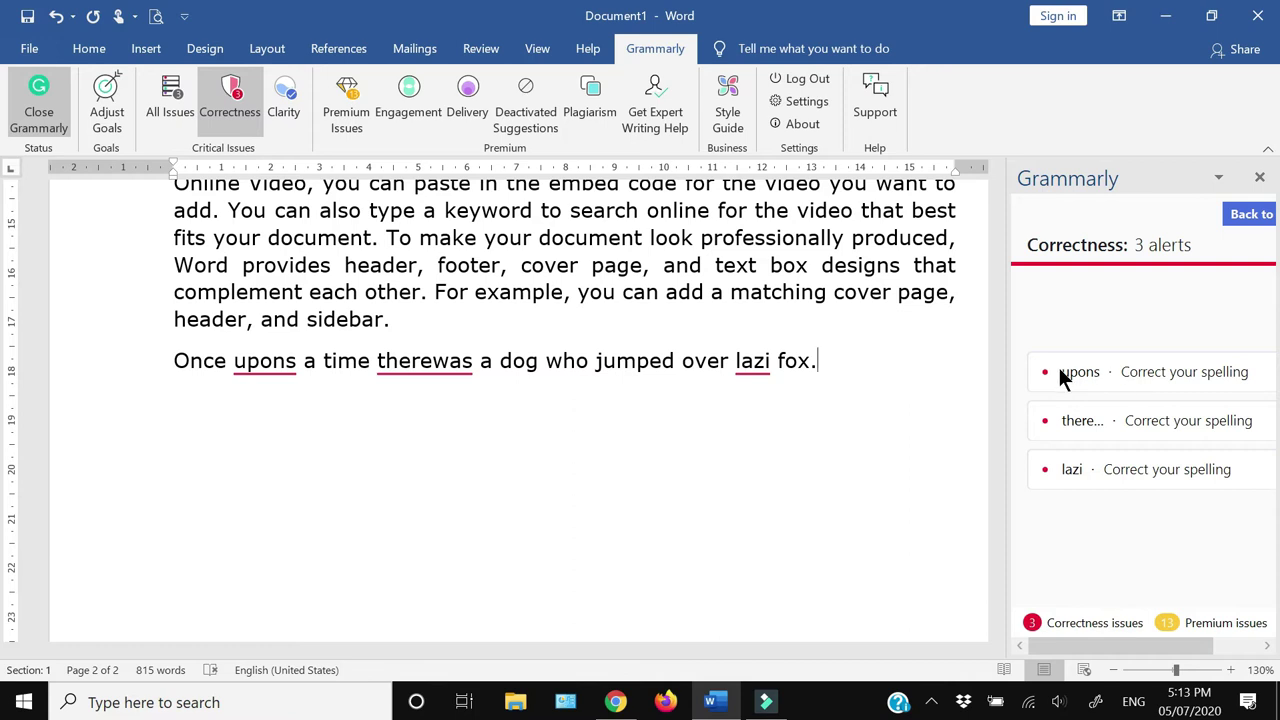
- Accept Grammarly's spelling fixes: upons to upon, therewas to there was, and lazi to lazy
click(1088, 370)
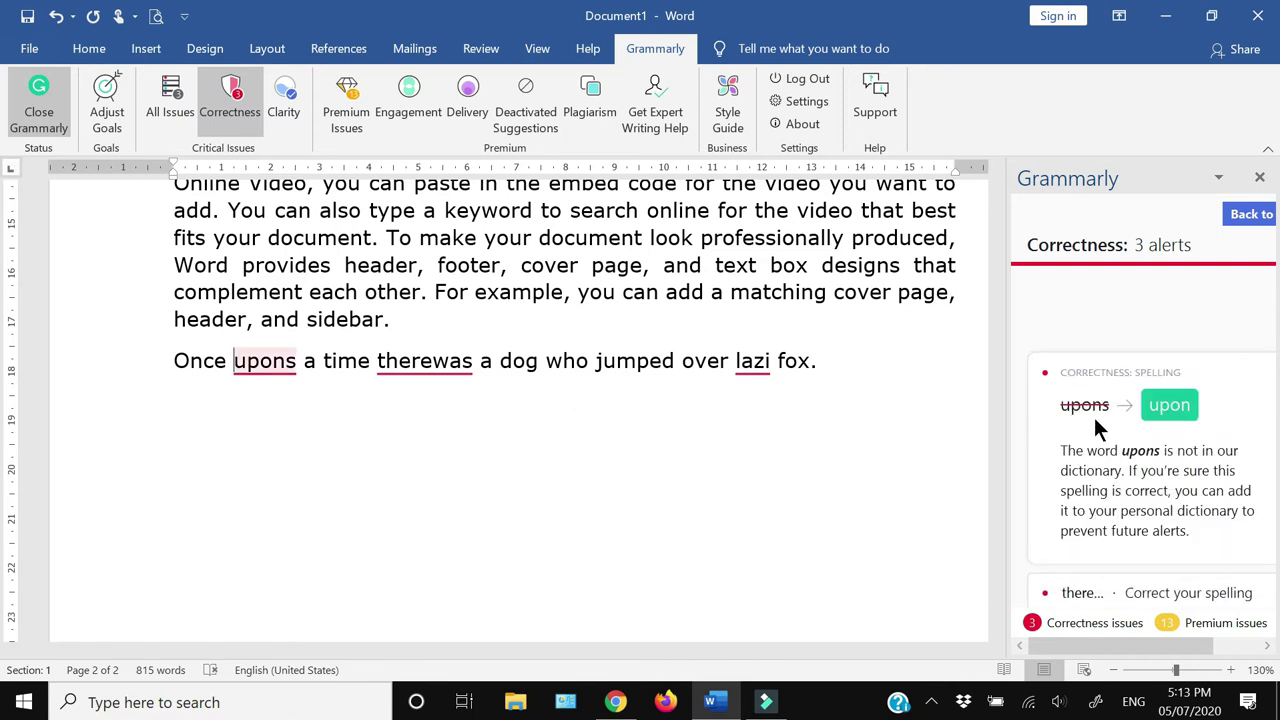
click(1167, 408)
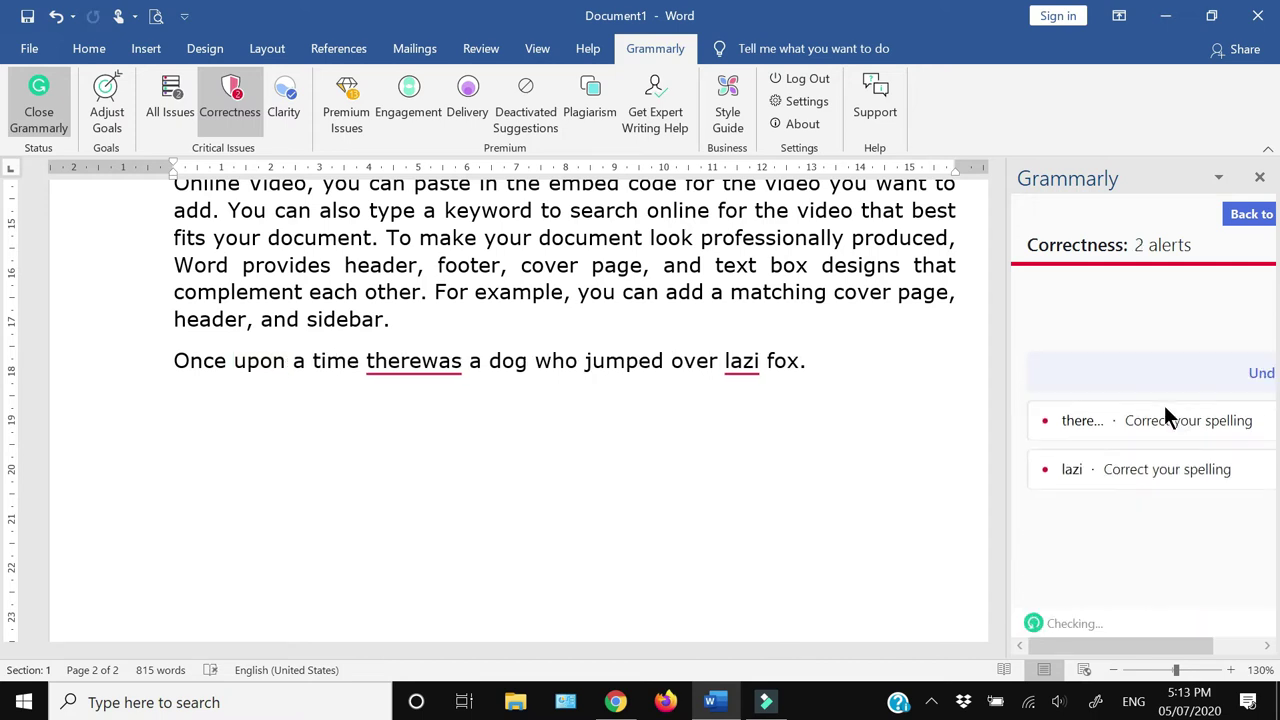
click(427, 366)
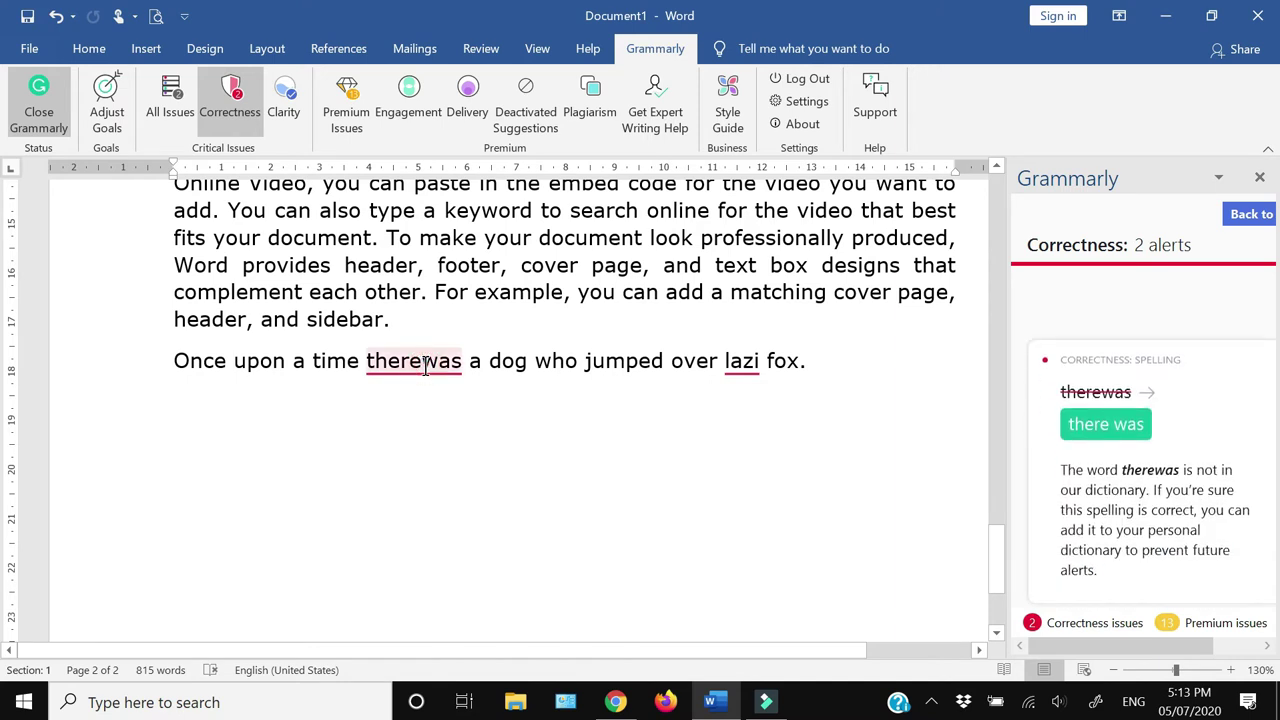
click(1110, 432)
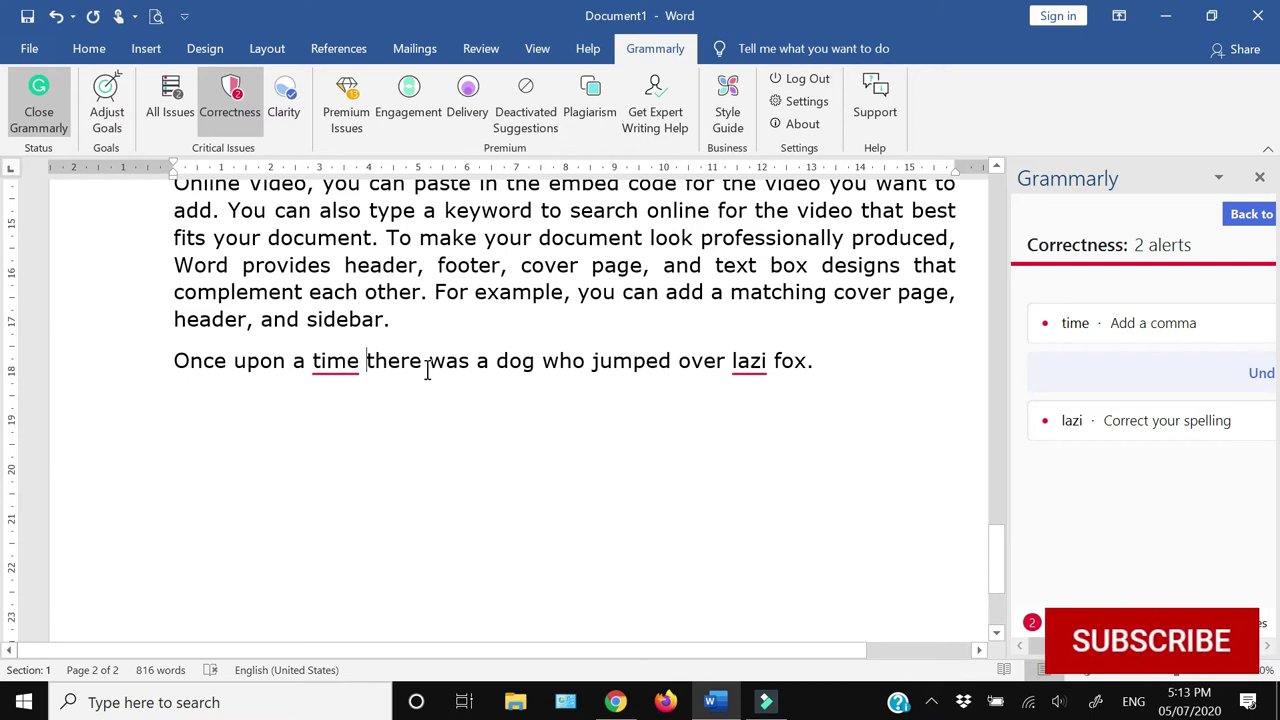
click(749, 360)
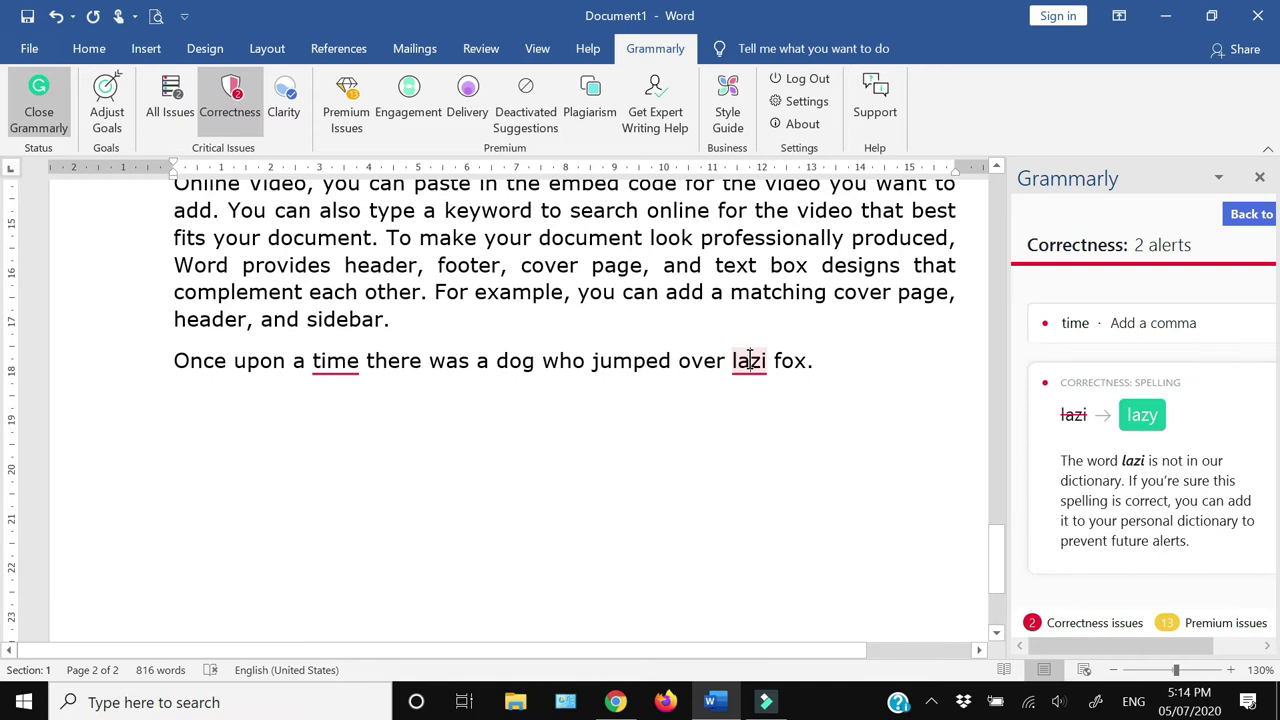
click(1140, 405)
- Accept Grammarly's suggestions adding a comma after 'time' and 'the' before 'lazy fox'
click(473, 431)
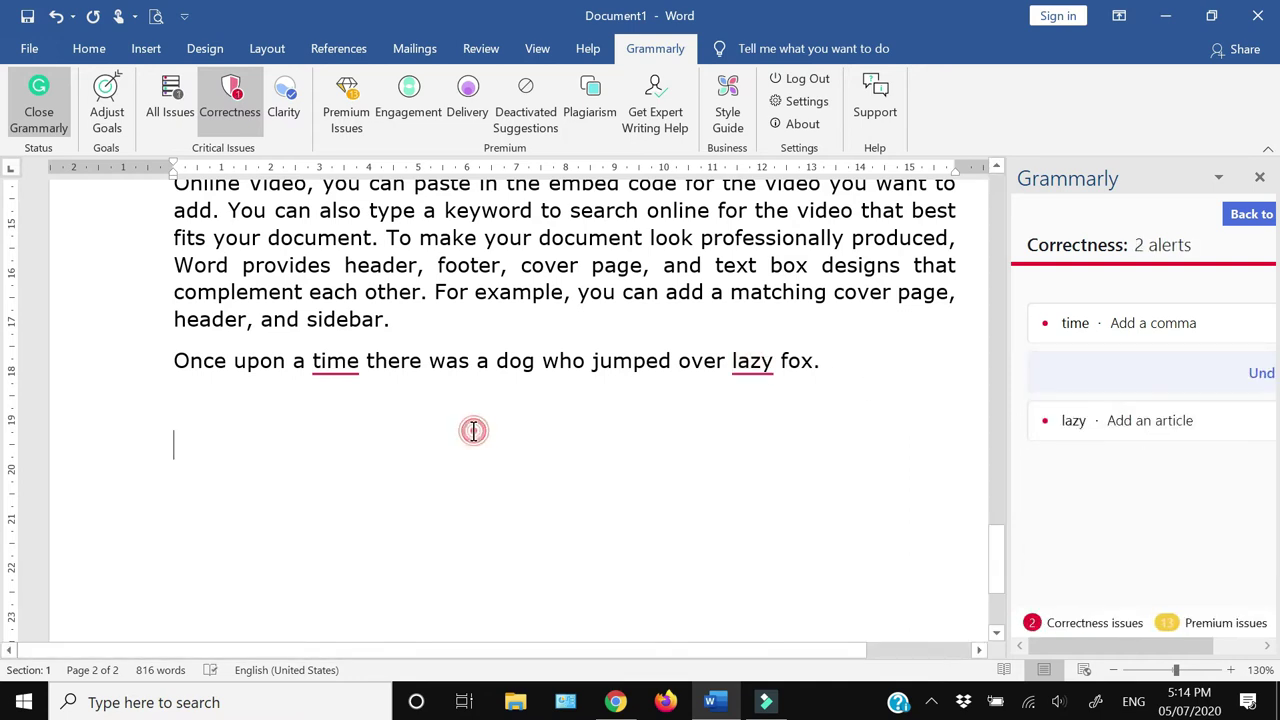
click(355, 370)
click(1120, 318)
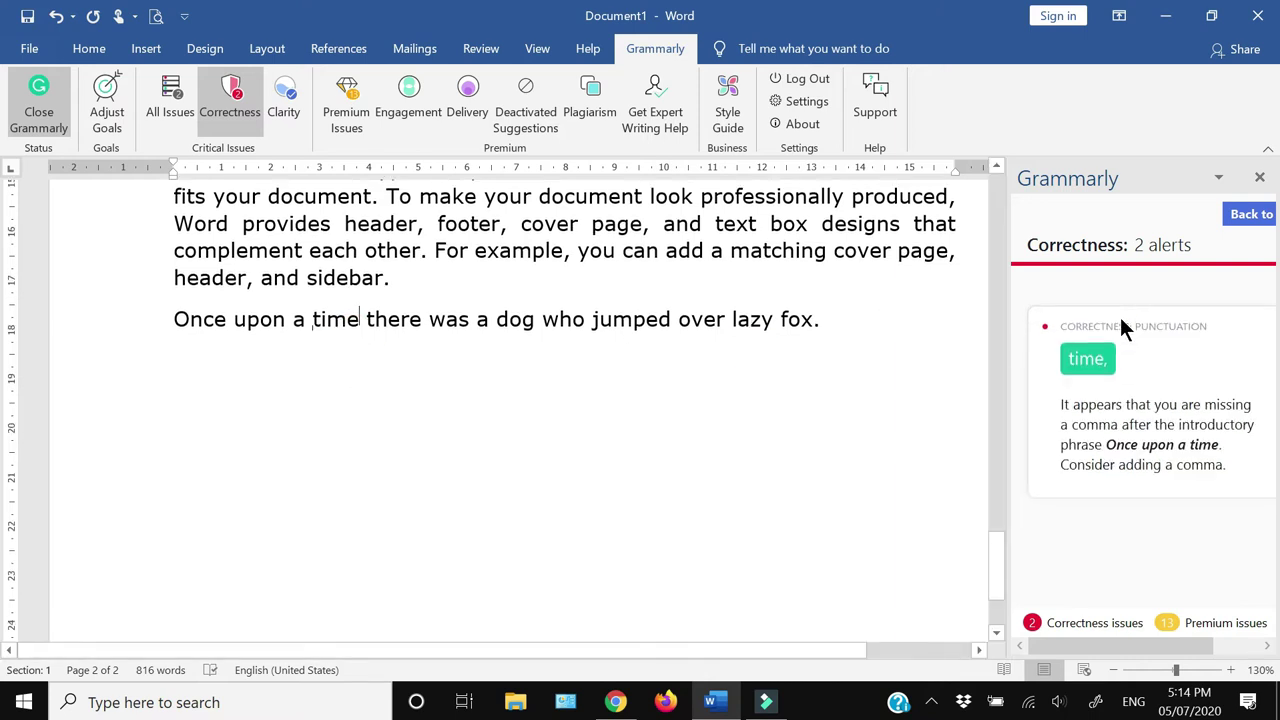
click(1091, 364)
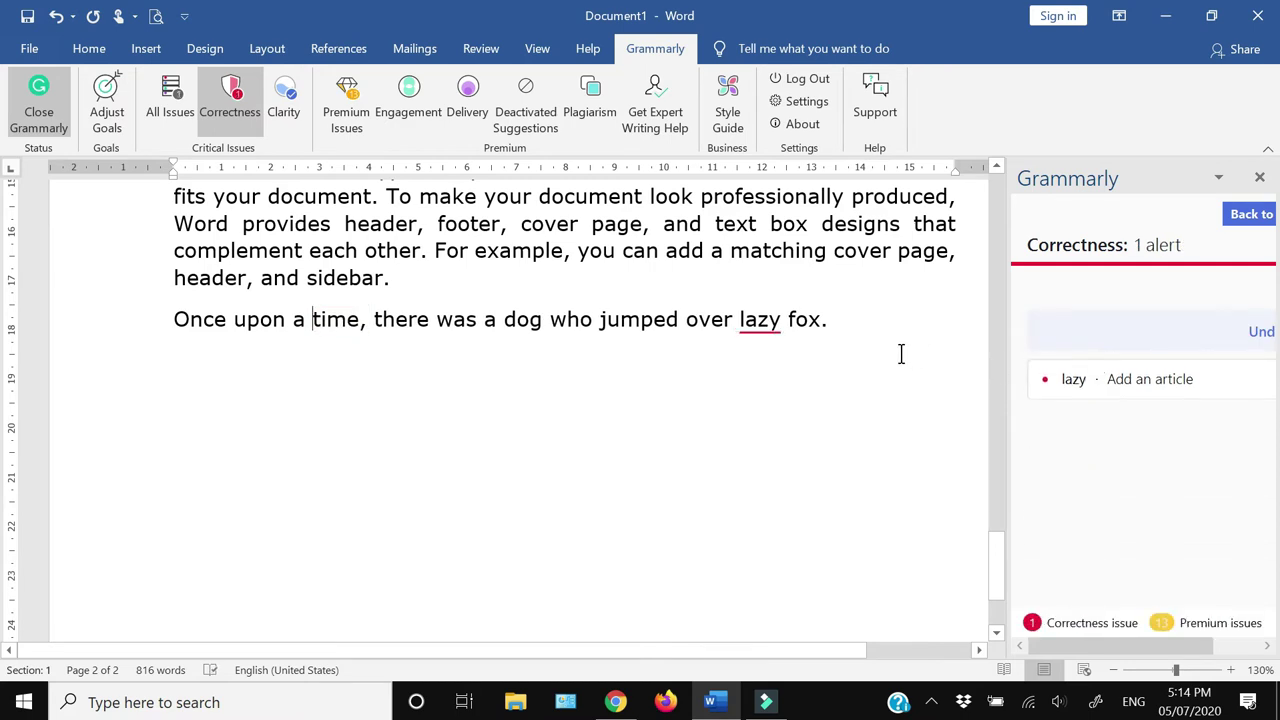
click(1088, 378)
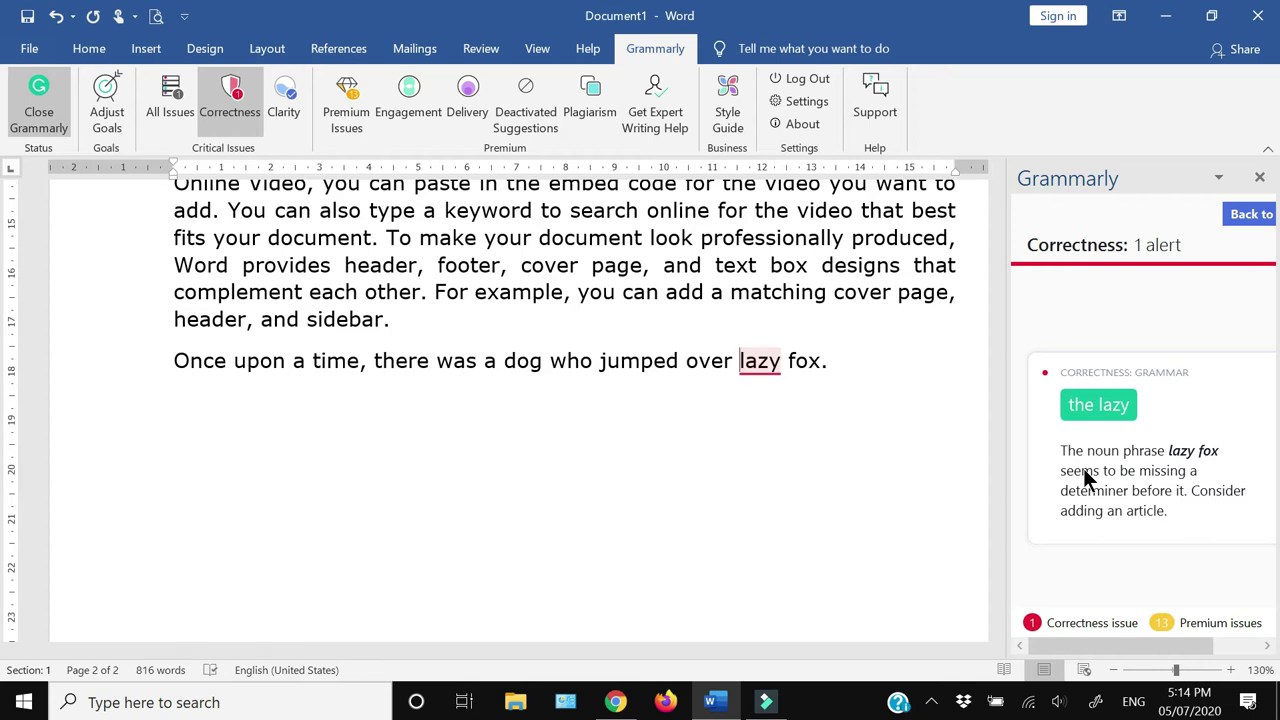
click(1092, 414)
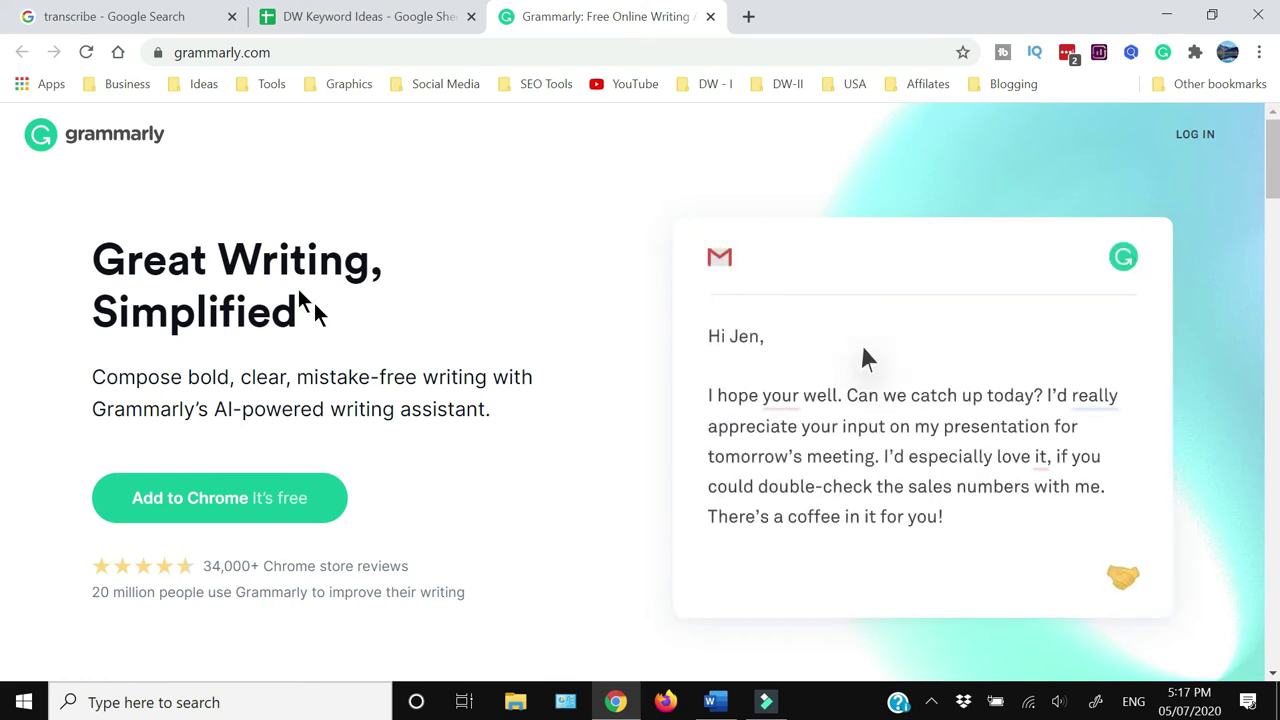
- Scroll the grammarly.com homepage down to the footer's Product links
scroll(330, 310, down, 1)
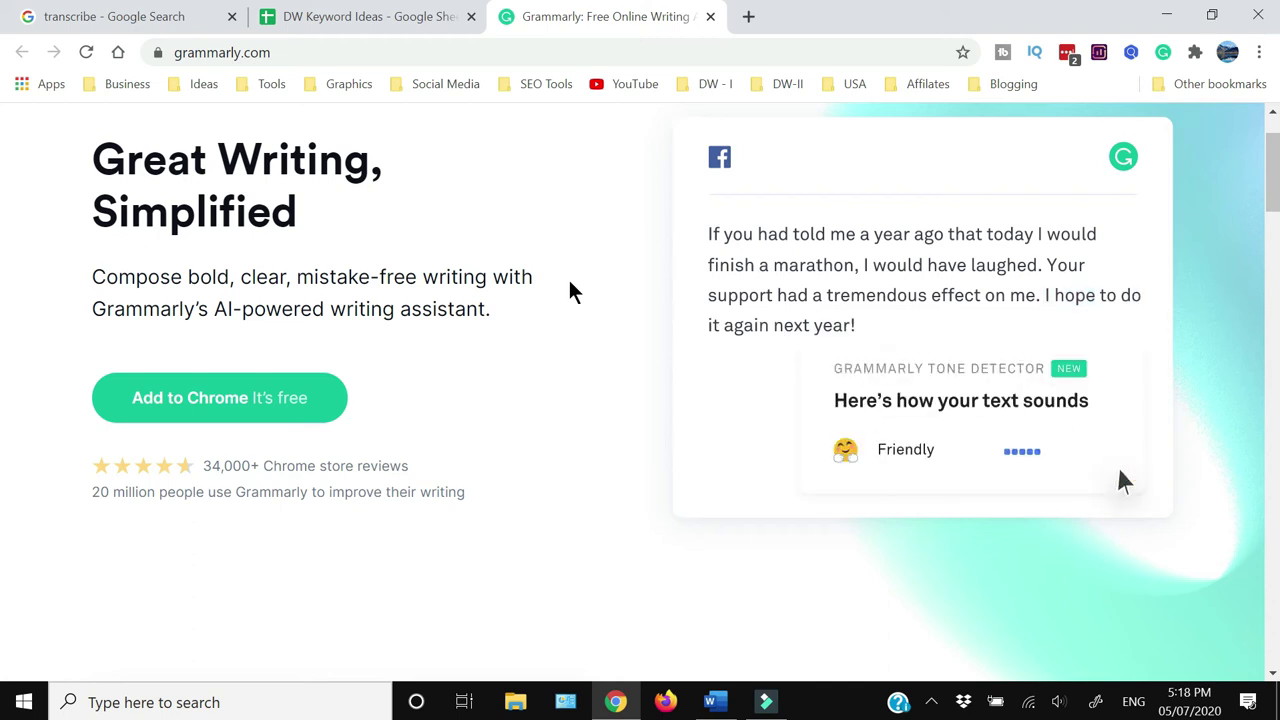
scroll(567, 292, up, 1)
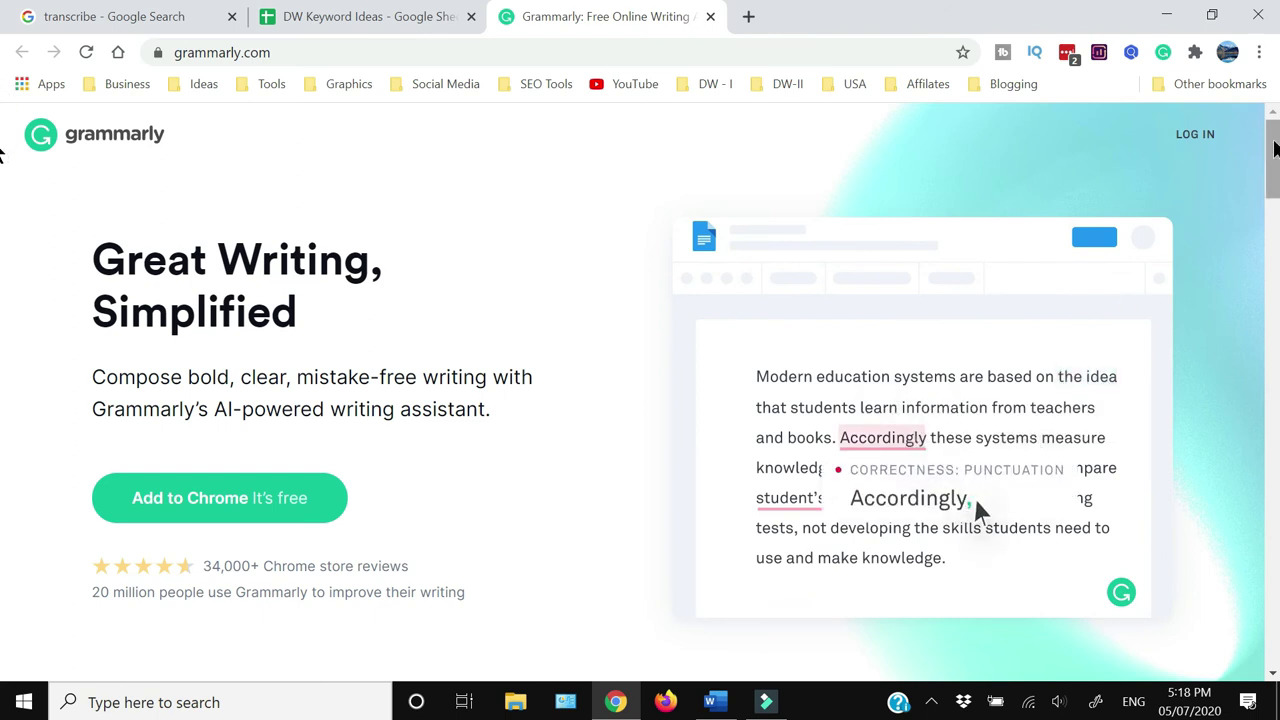
scroll(2, 330, down, 10)
scroll(3, 500, down, 15)
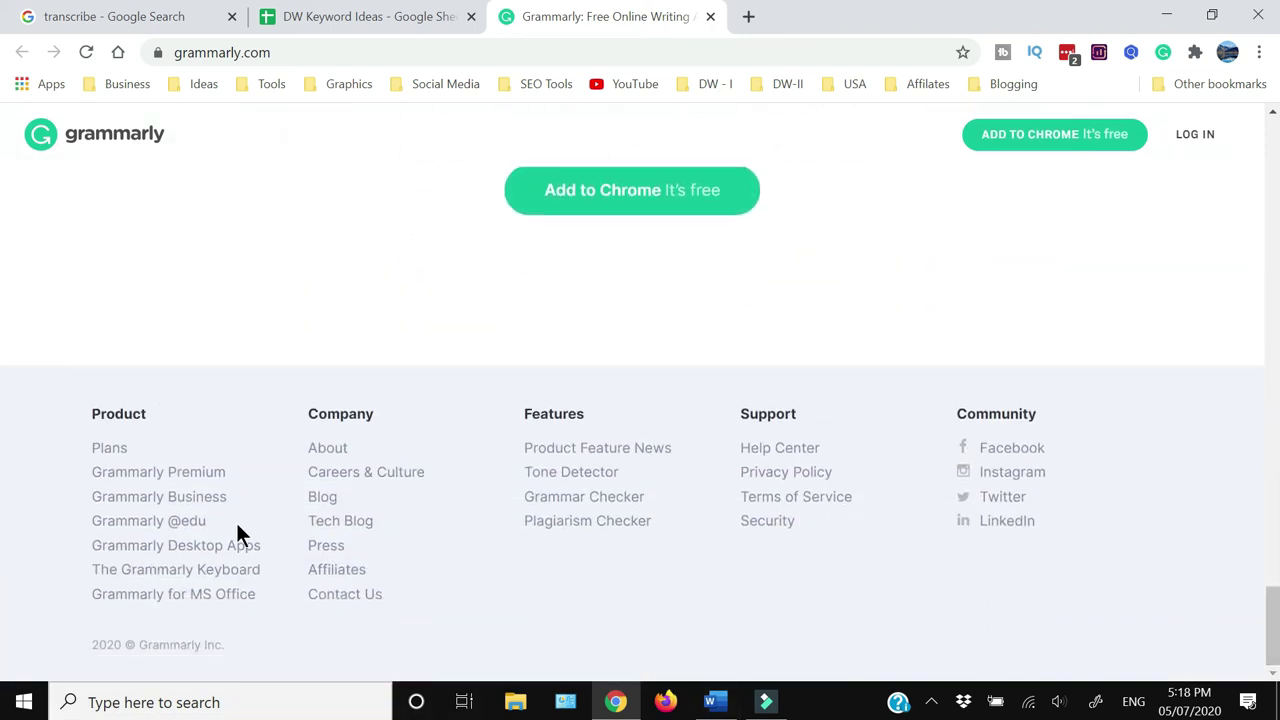
- Open the Grammarly for MS Office page and download the Windows installer
click(127, 594)
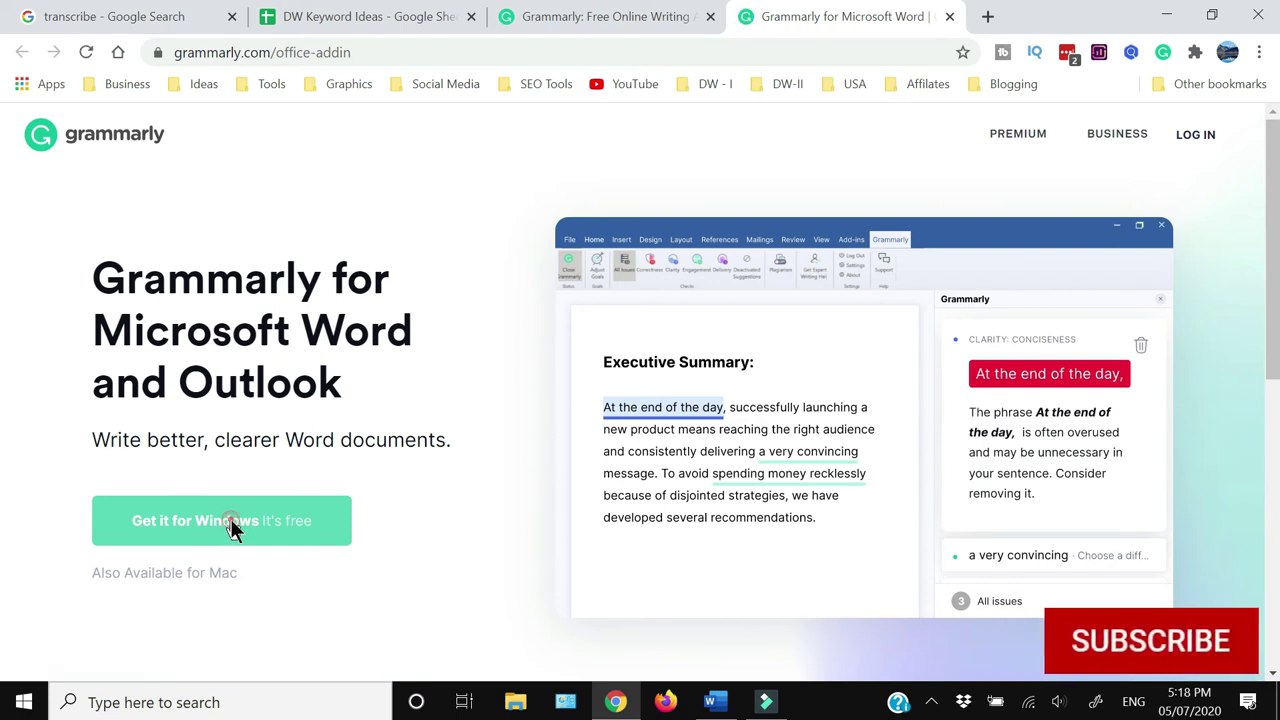
click(229, 527)
scroll(1108, 655, down, 1)
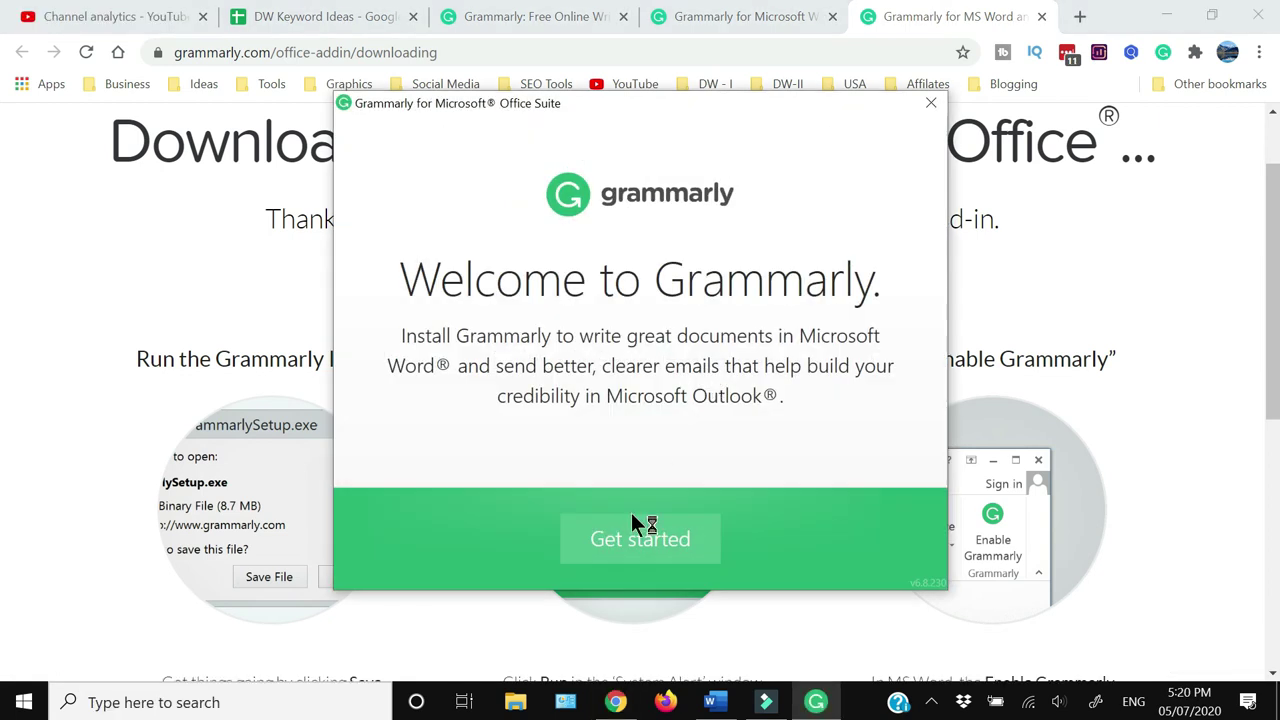
- Run the Grammarly setup, install the Word add-in, and dismiss the restart-Word notice
click(633, 522)
click(861, 545)
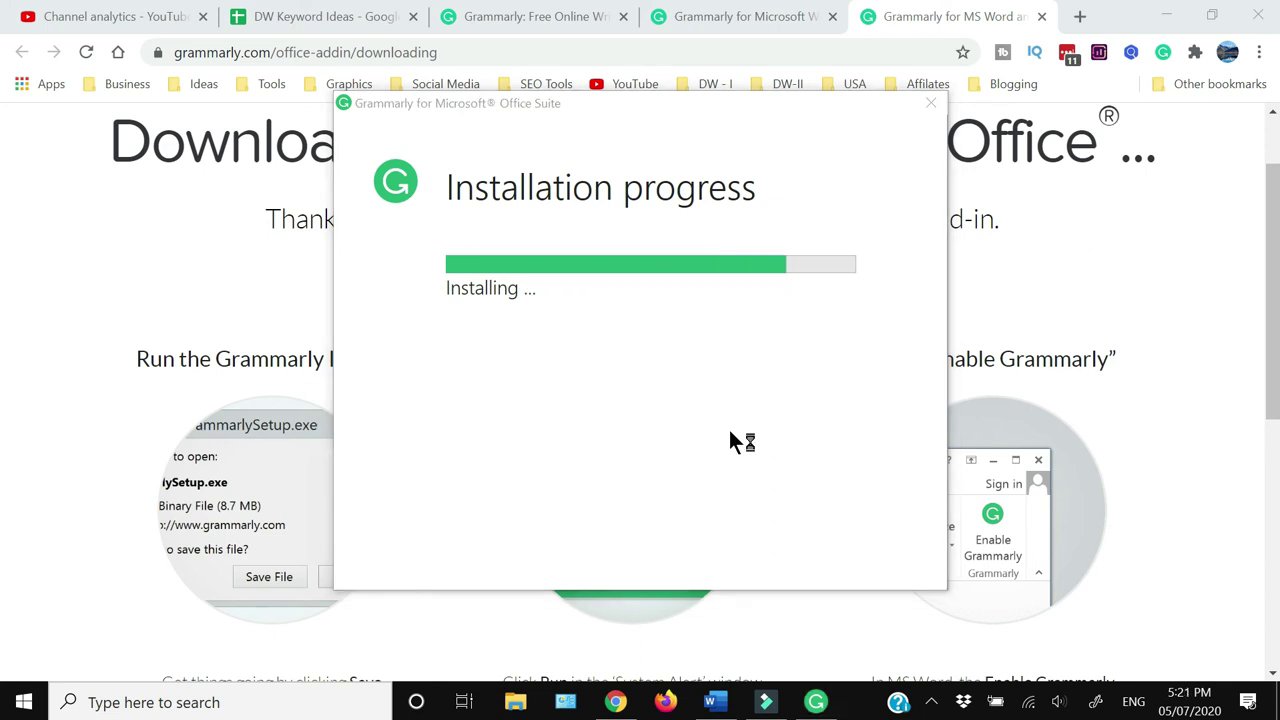
mouse_move(726, 705)
key(Return)
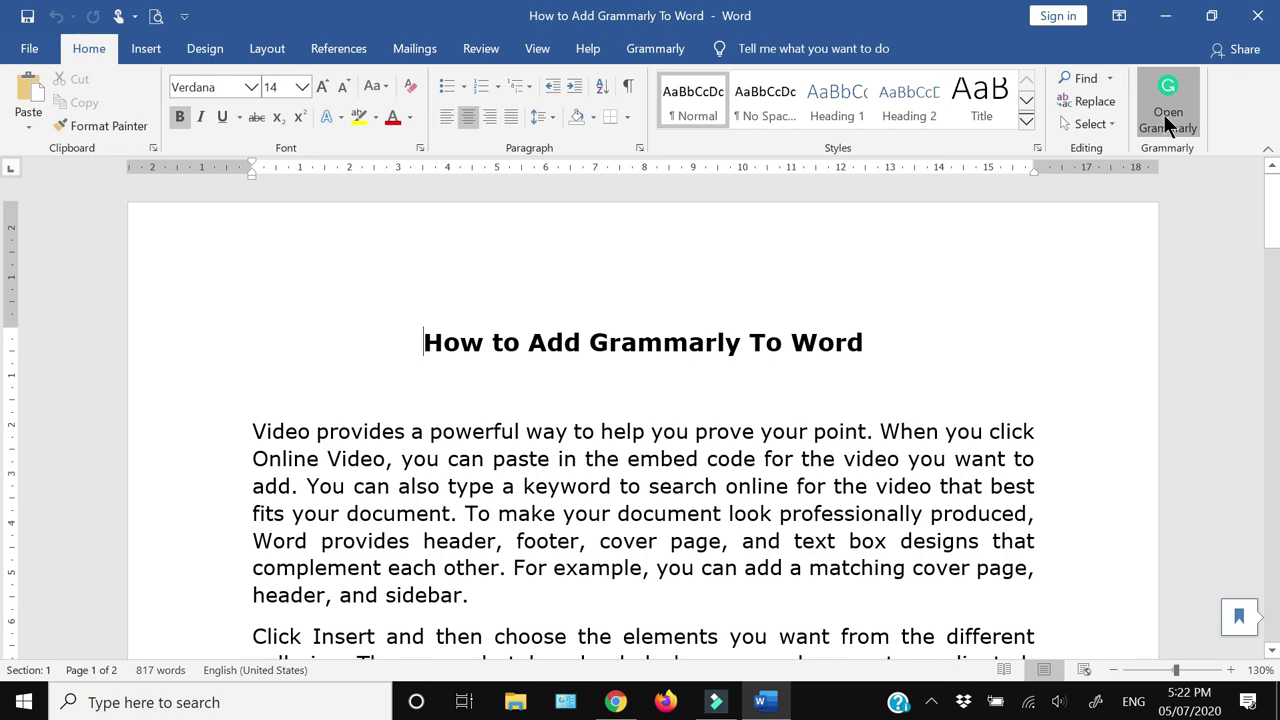
- Show the Grammarly side pane in the reopened How to Add Grammarly To Word document
click(1163, 114)
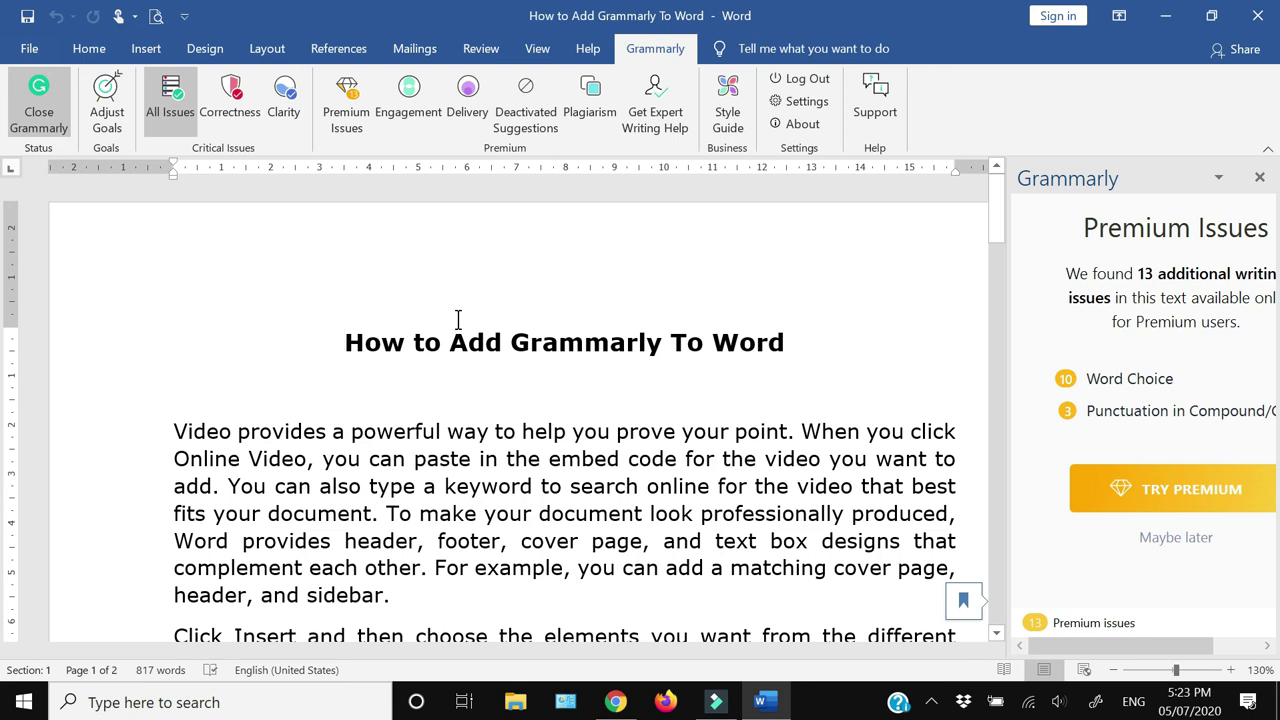
key(Right)
key(Right)
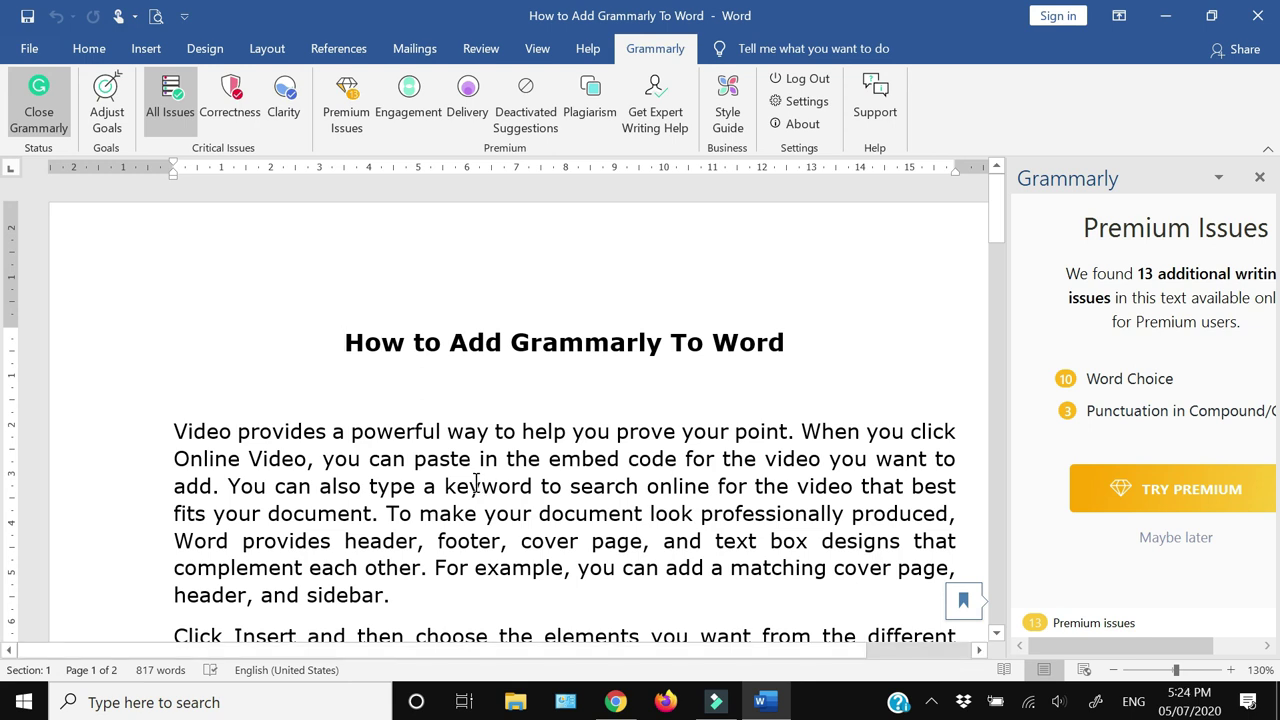